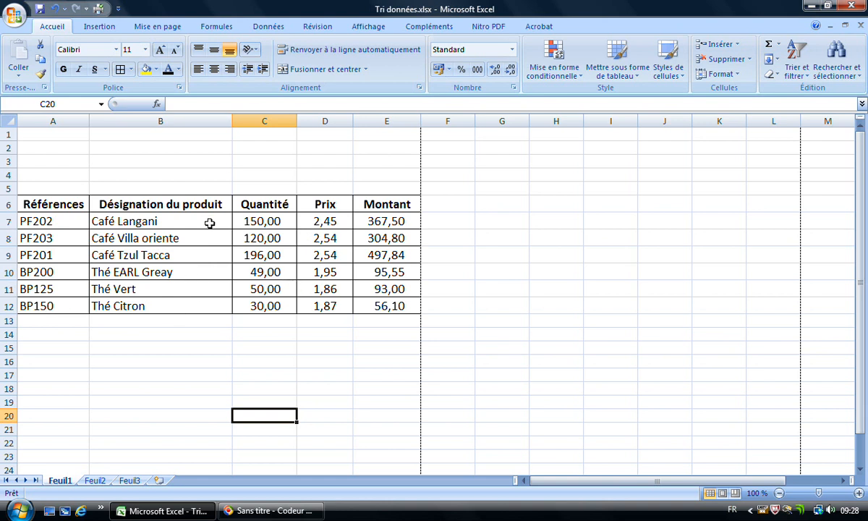
- Colour the text of the Café Tzul Tacca row (A9:E9) with the standard dark red
click(38, 255)
drag(39, 255, 365, 254)
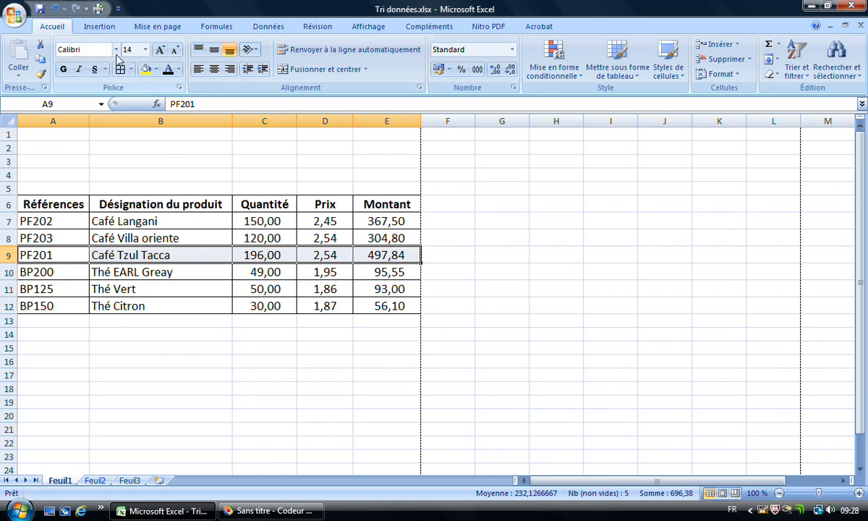
click(180, 70)
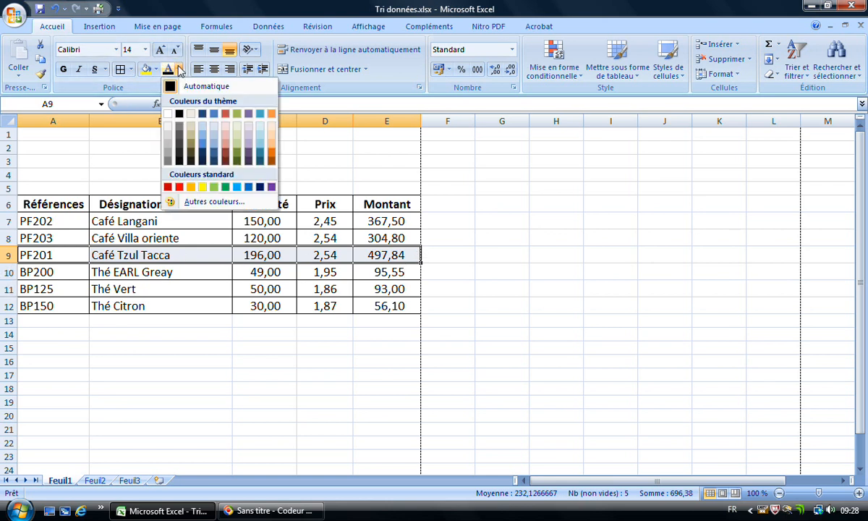
click(167, 187)
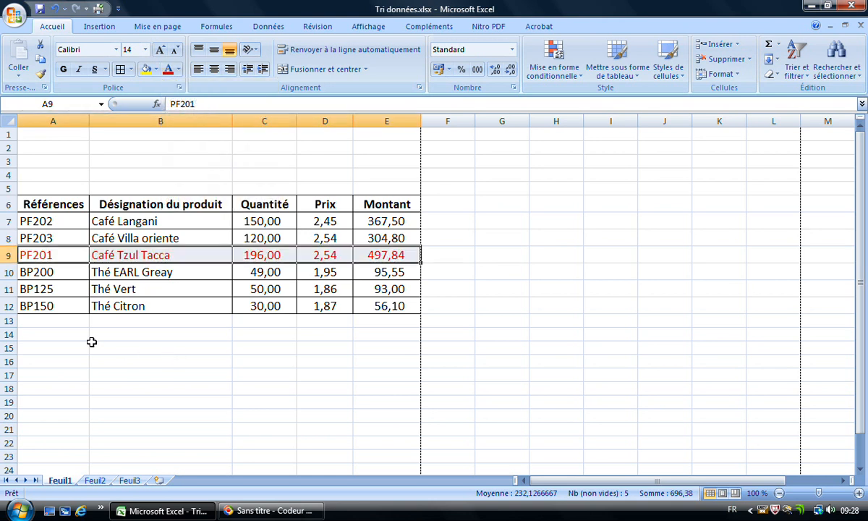
- Colour the text of the Thé Citron row (A12:E12) with the standard blue
drag(39, 306, 359, 306)
click(180, 69)
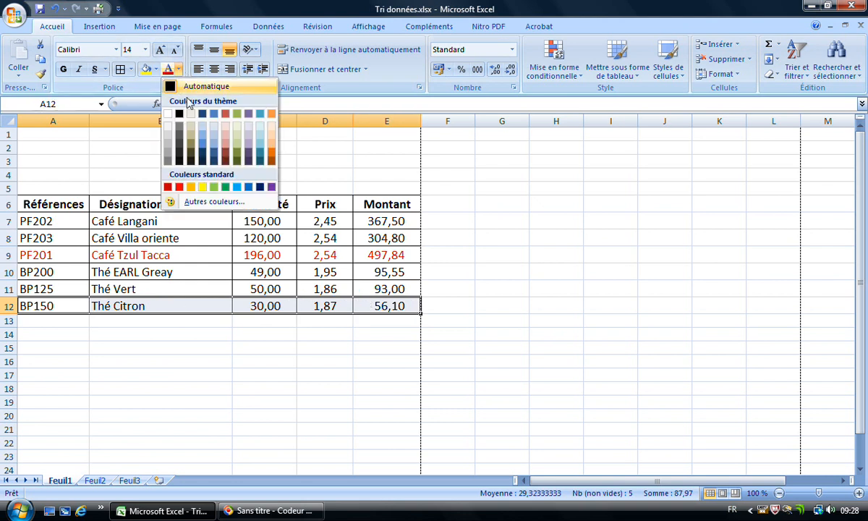
click(249, 187)
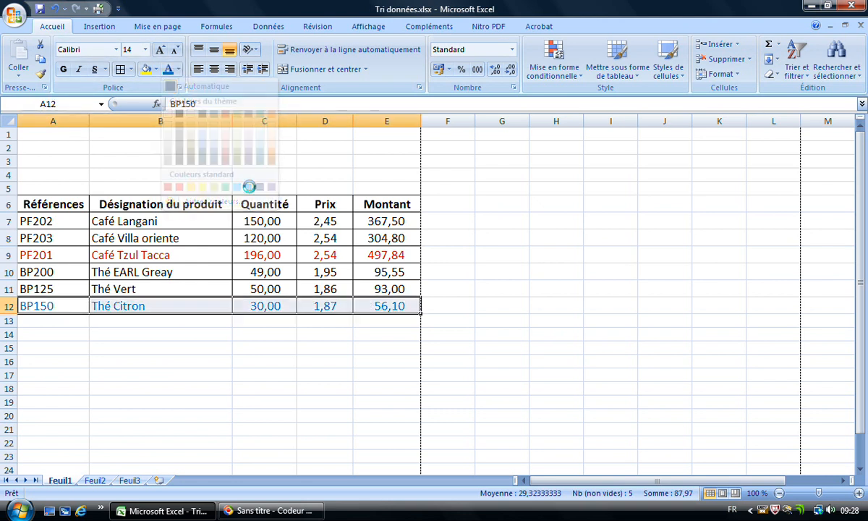
click(162, 348)
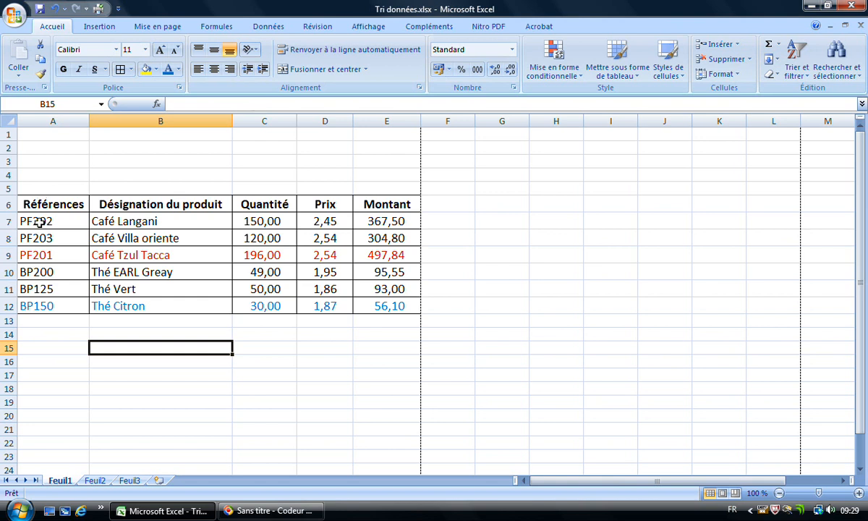
- Sort only the Références cells A7:A12 from A to Z, continuing with the current selection
drag(39, 222, 43, 305)
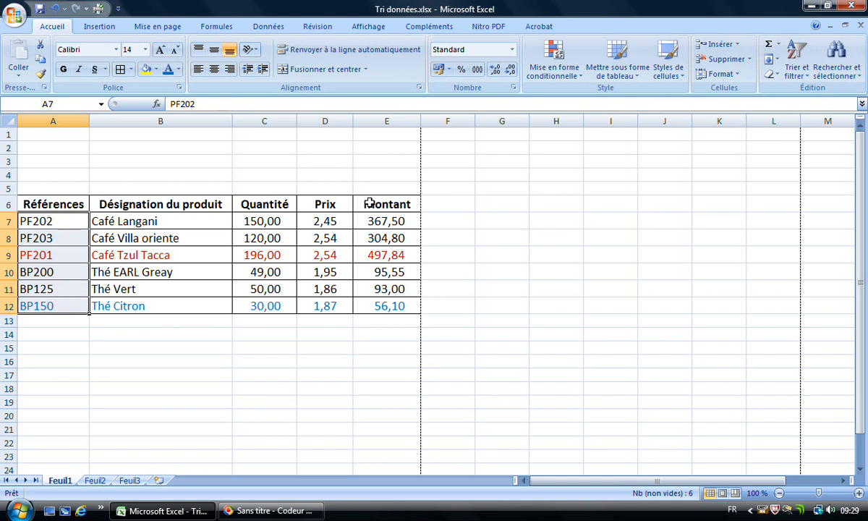
click(270, 26)
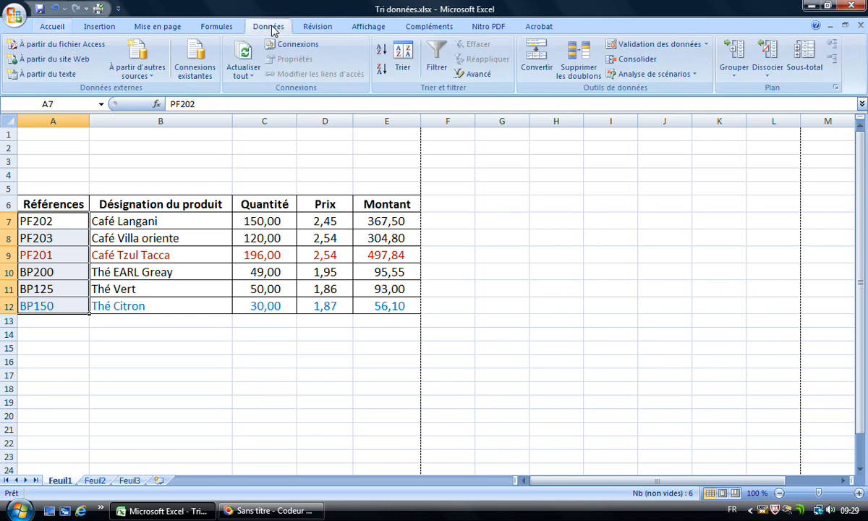
click(403, 58)
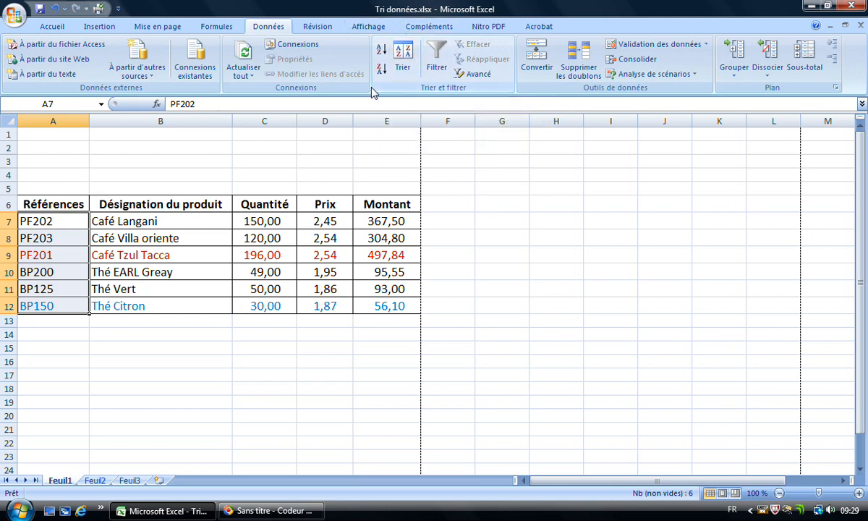
click(382, 52)
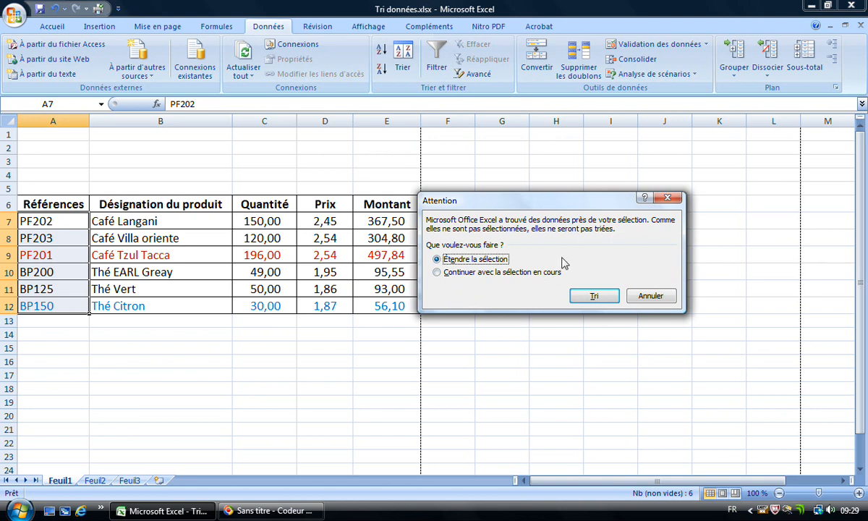
drag(523, 204, 560, 201)
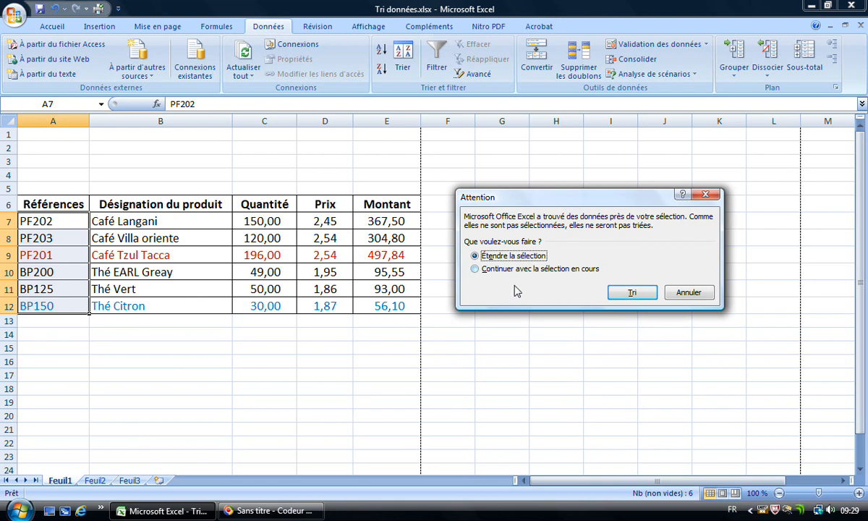
click(476, 269)
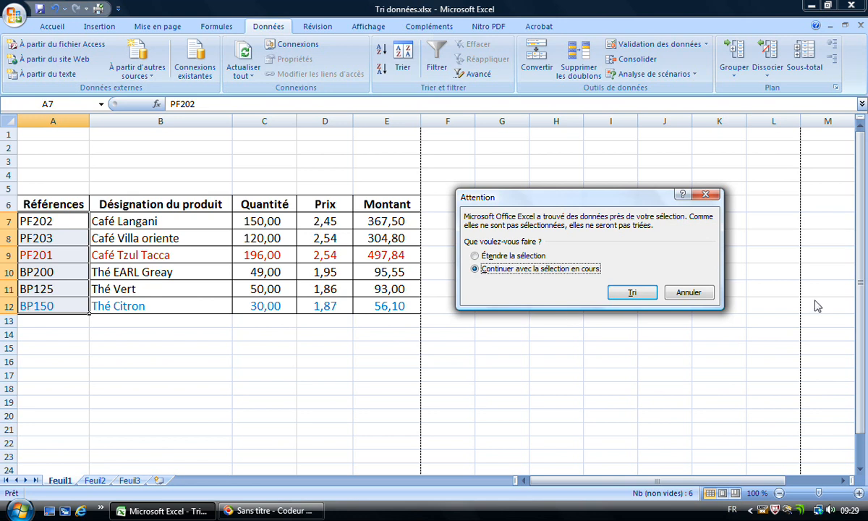
click(634, 293)
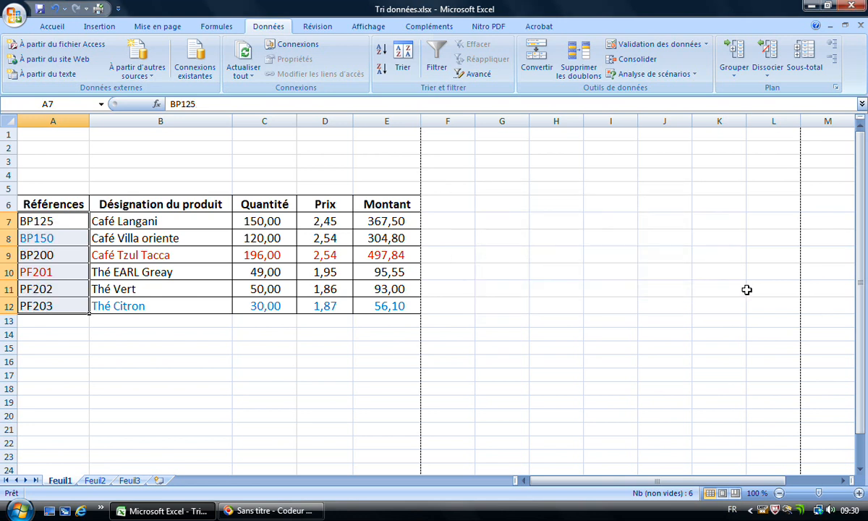
- Undo the sort that was limited to the Références column
click(324, 173)
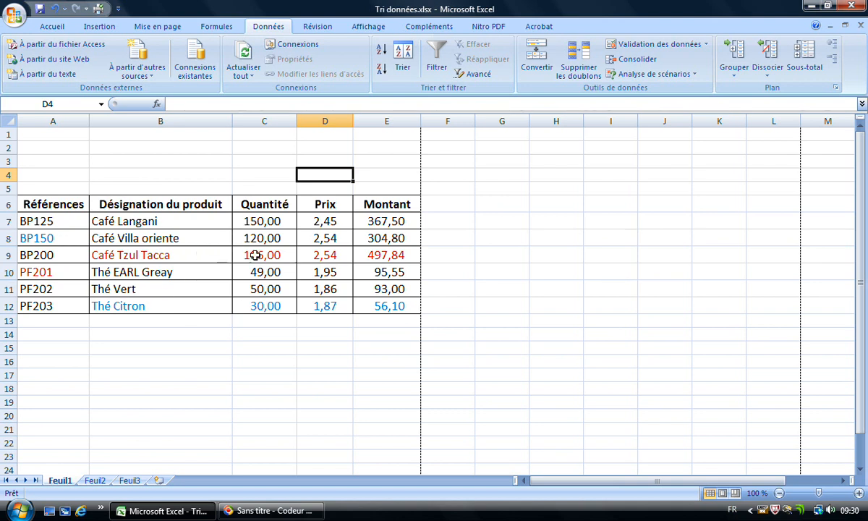
click(55, 9)
click(159, 346)
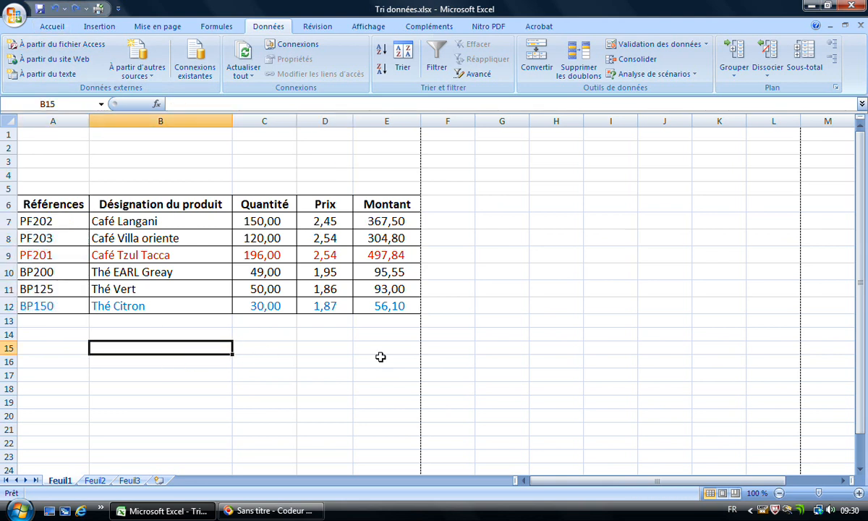
- Sort the product rows by Références (A7:A12) from A to Z, extending the selection to the neighbouring columns
drag(50, 222, 45, 301)
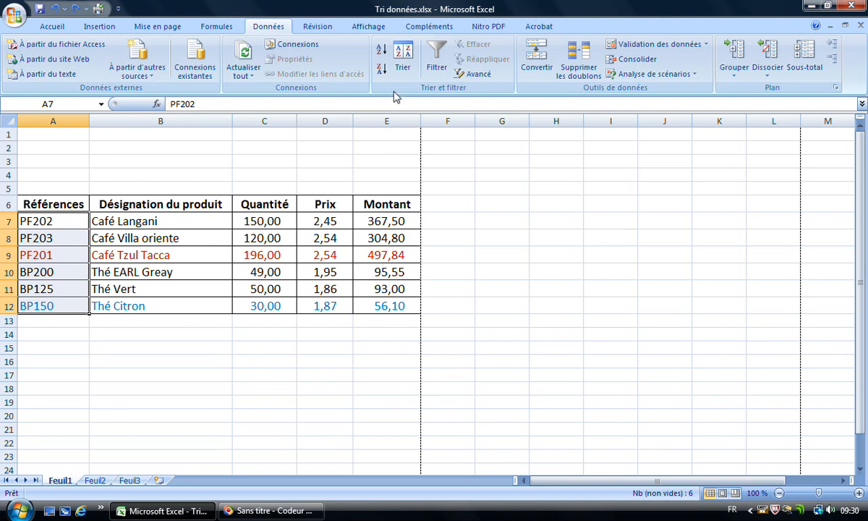
click(382, 52)
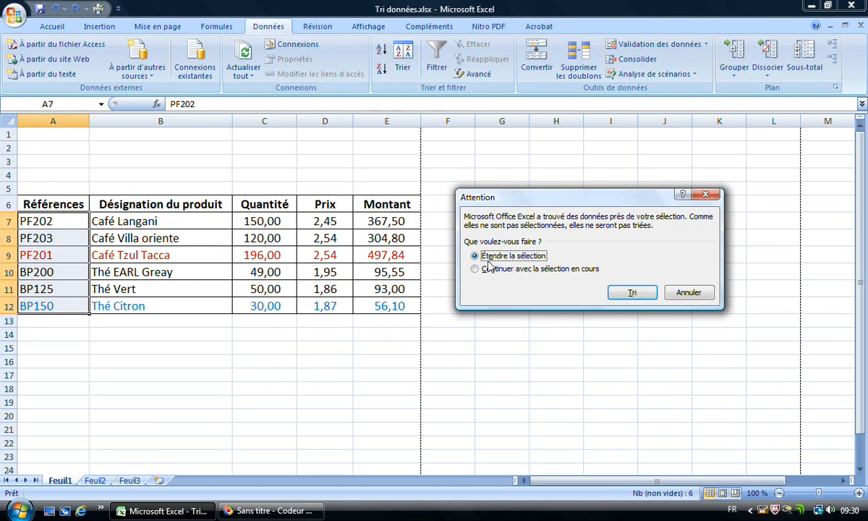
click(631, 298)
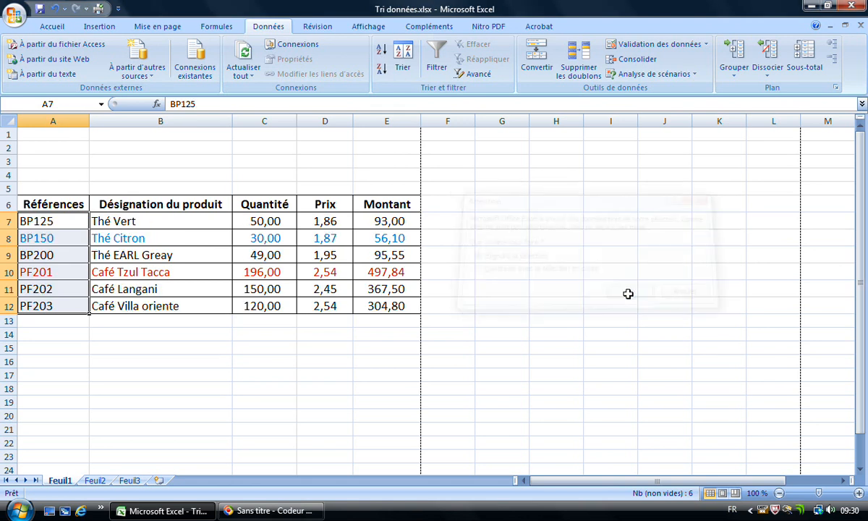
click(92, 361)
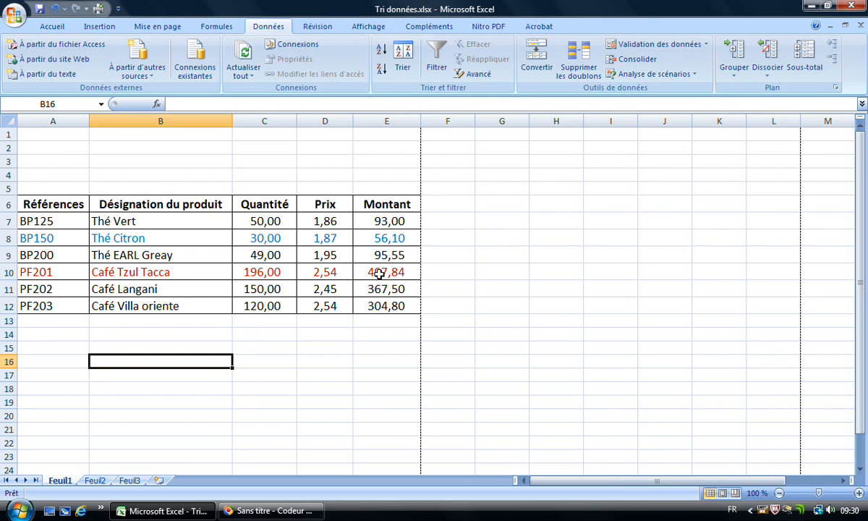
- Undo the ascending sort of the product rows by Références
click(54, 8)
click(184, 347)
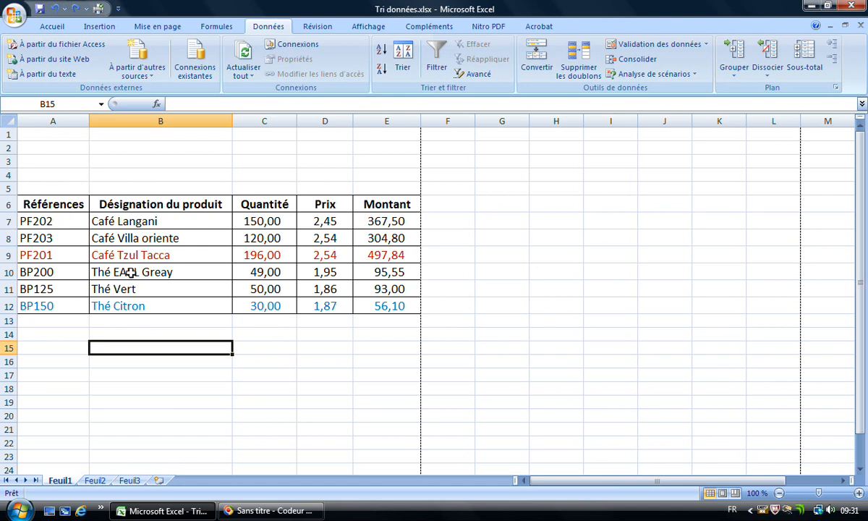
- Sort the product rows by Désignation du produit (B7:B12) from A to Z, extending the selection
drag(129, 218, 134, 309)
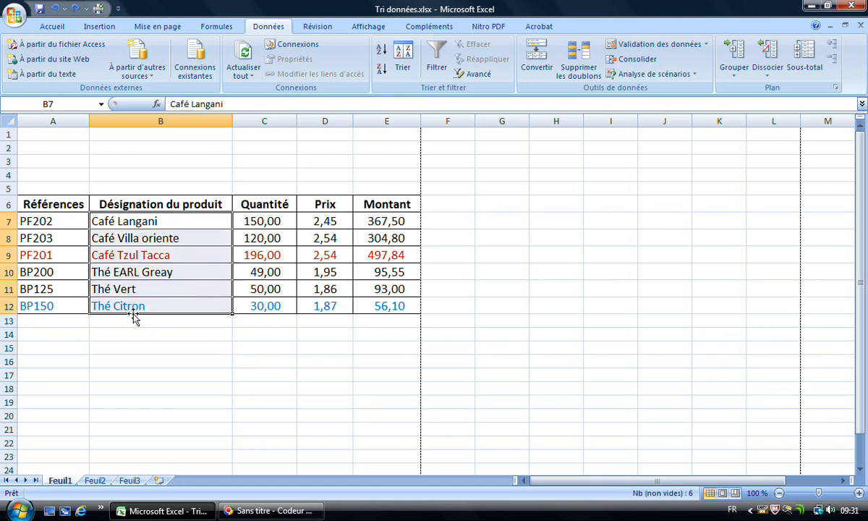
click(383, 50)
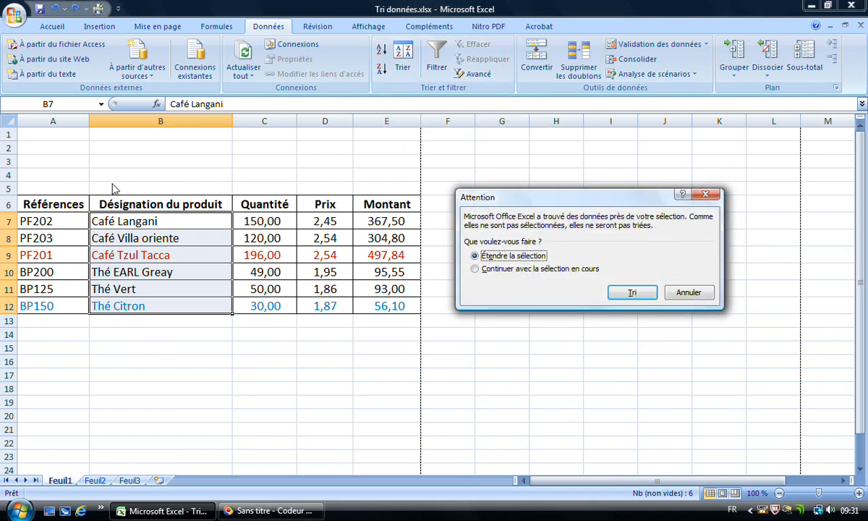
click(625, 293)
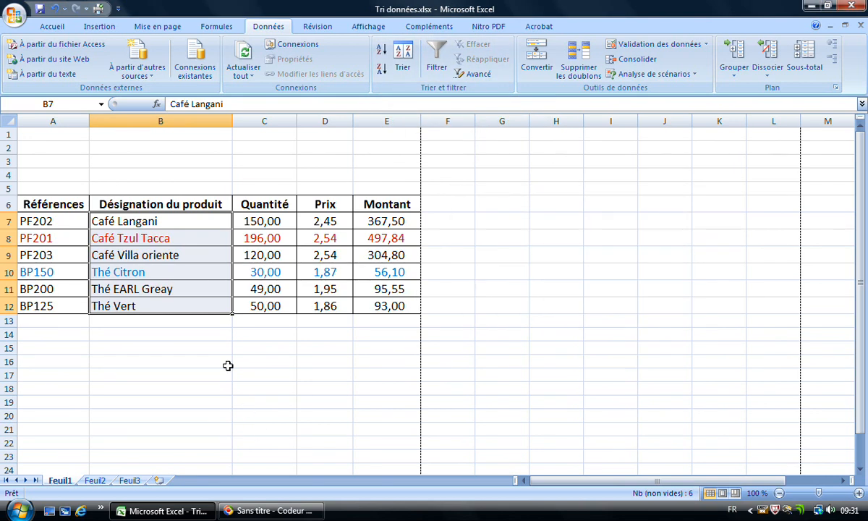
click(170, 350)
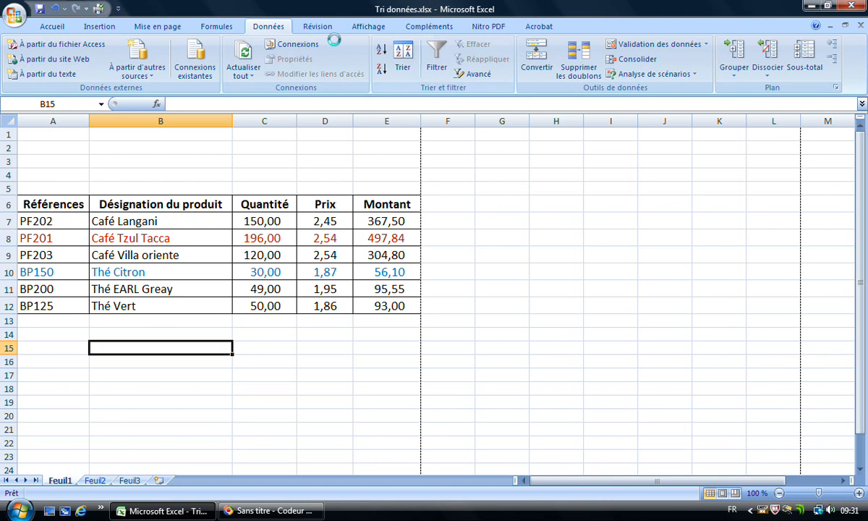
- Sort the product rows by Désignation du produit (B7:B12) from Z to A, extending the selection
drag(123, 222, 130, 304)
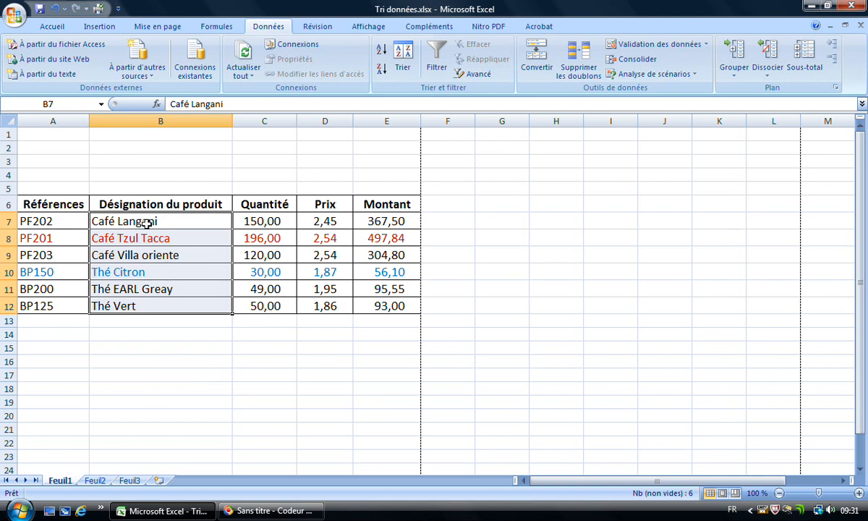
click(382, 71)
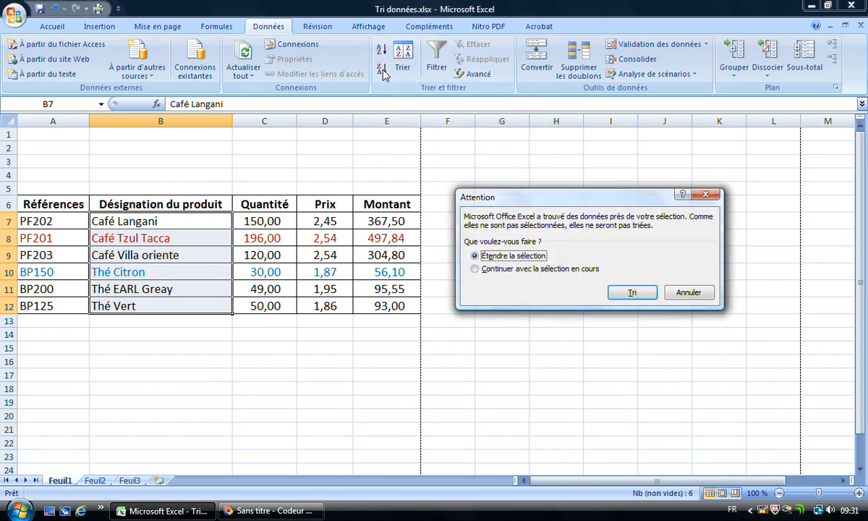
click(631, 292)
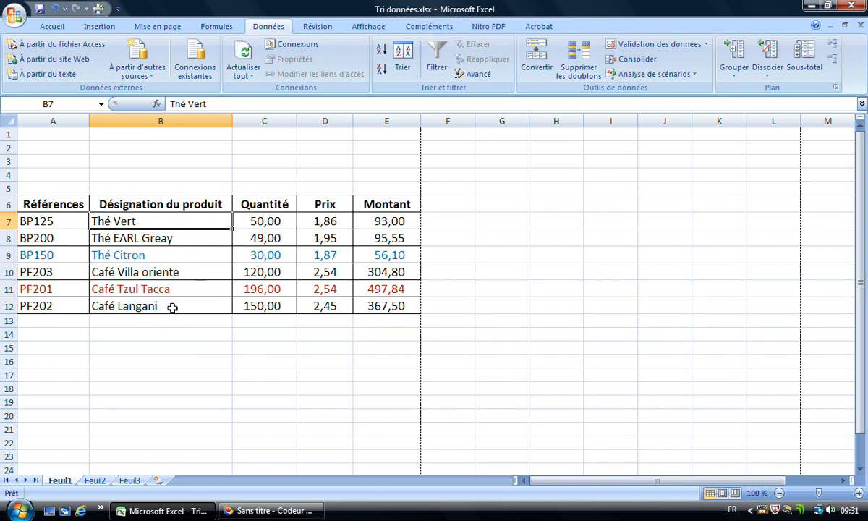
click(156, 331)
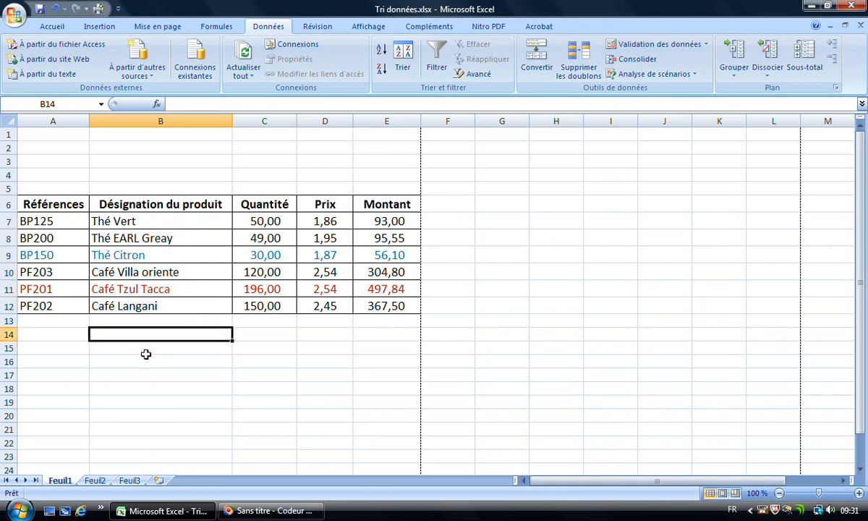
- Undo both the descending and the ascending sorts by Désignation du produit
click(55, 9)
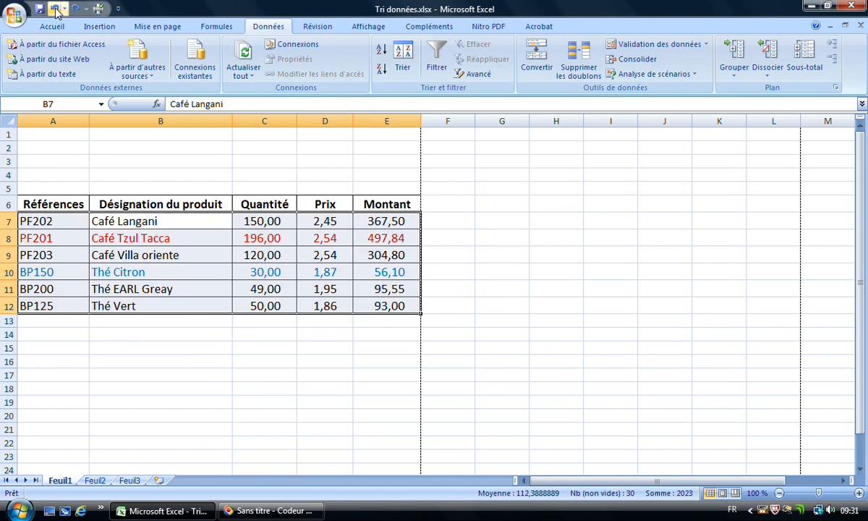
click(55, 9)
click(177, 348)
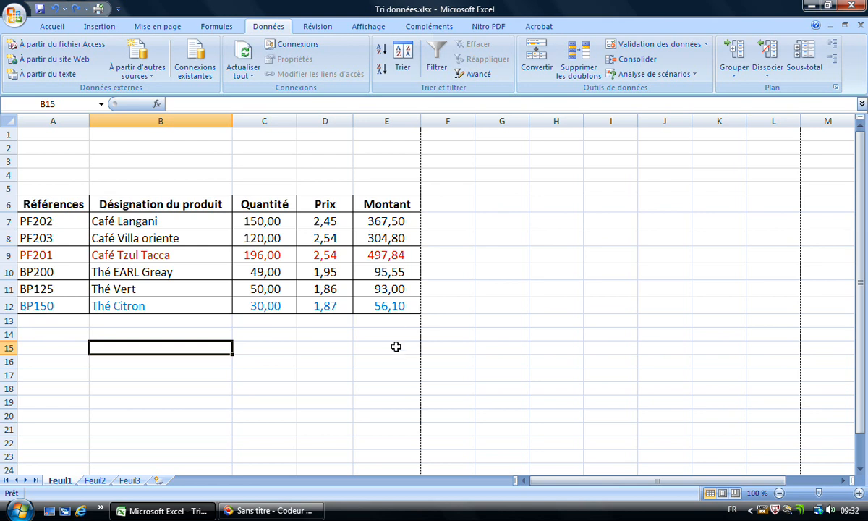
- Sort the product rows by Prix (D7:D12) from smallest to largest, extending the selection
drag(325, 223, 326, 307)
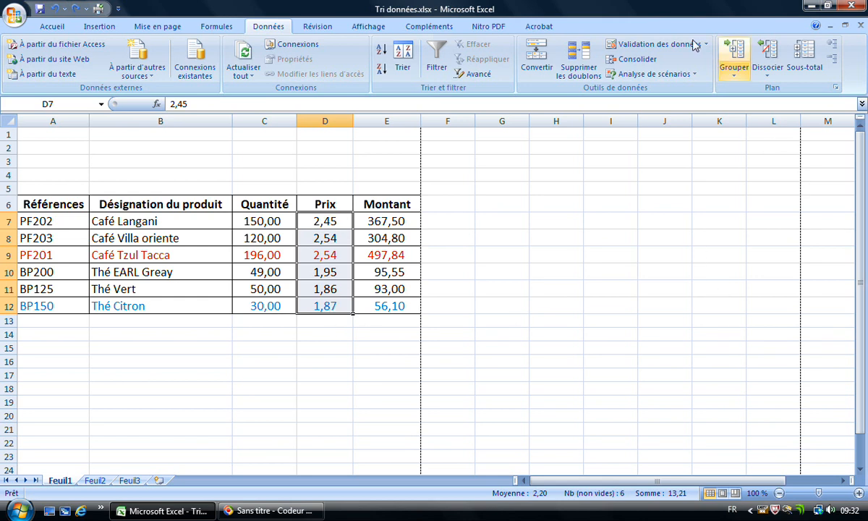
click(384, 52)
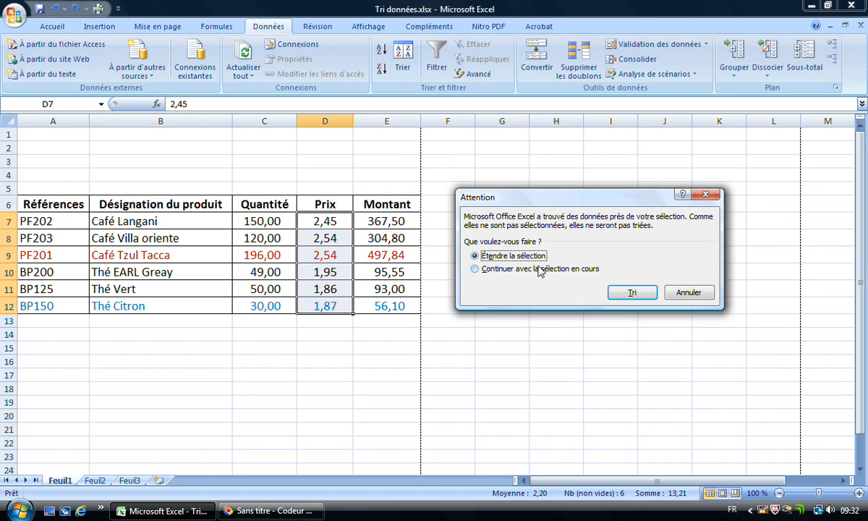
click(632, 293)
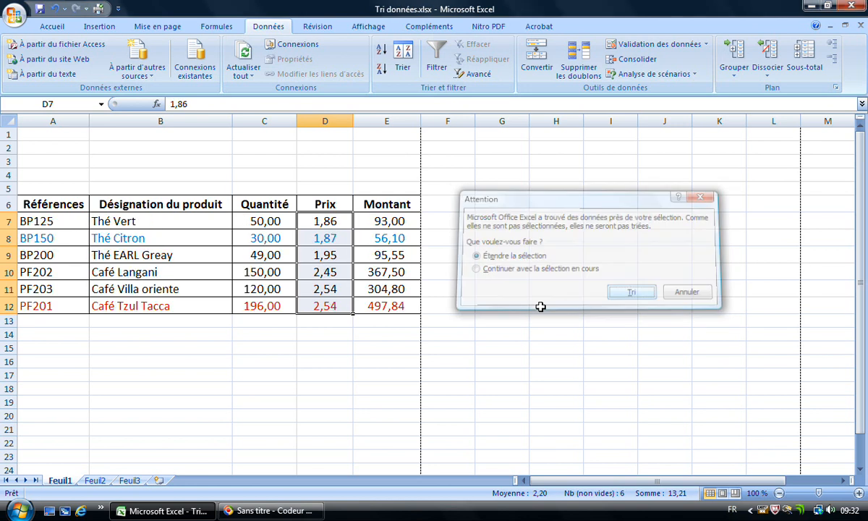
click(329, 220)
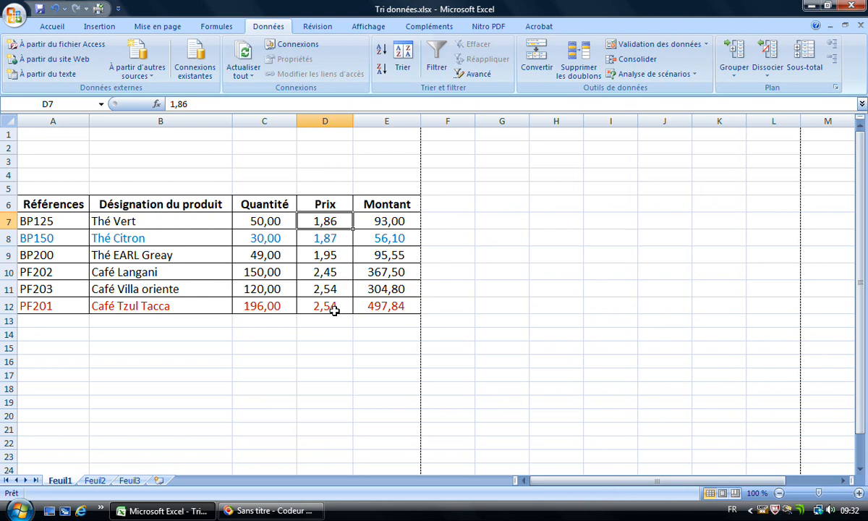
- Undo the ascending sort of the product rows by Prix
click(57, 9)
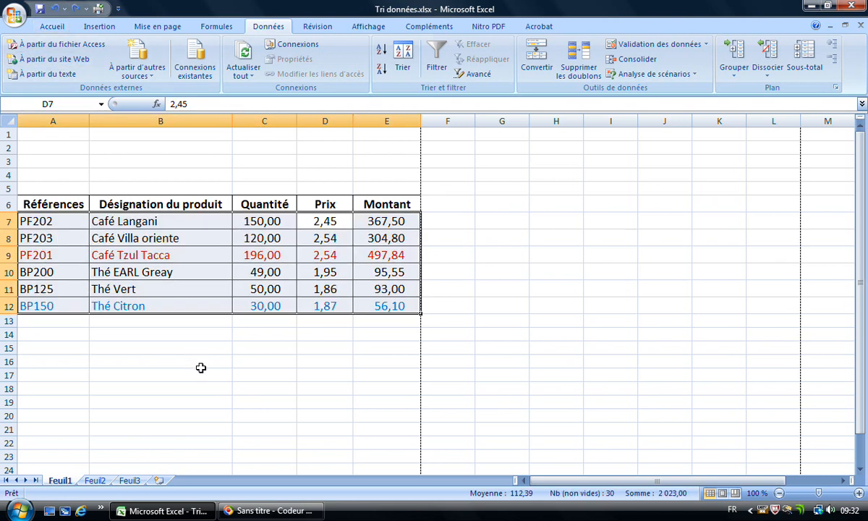
click(190, 360)
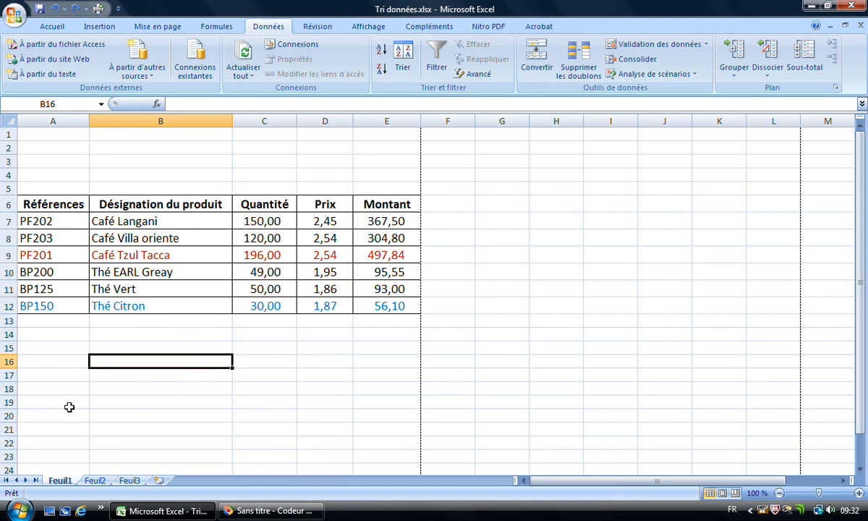
mouse_move(265, 515)
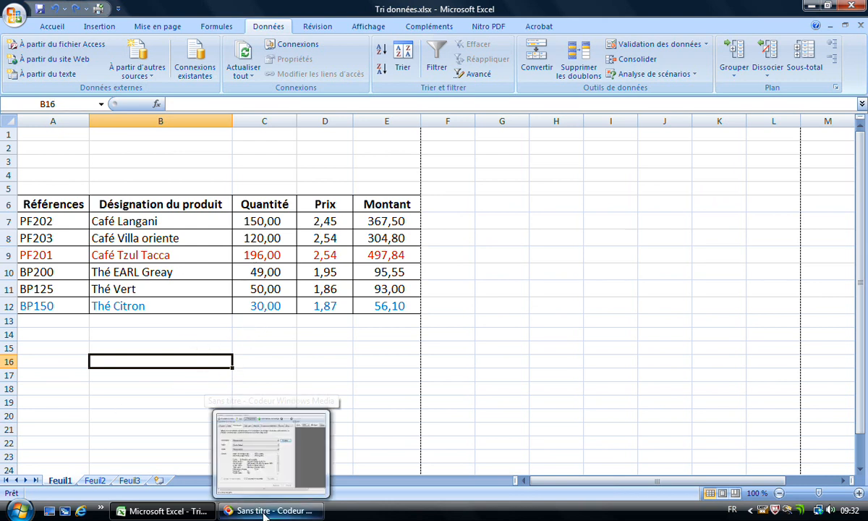